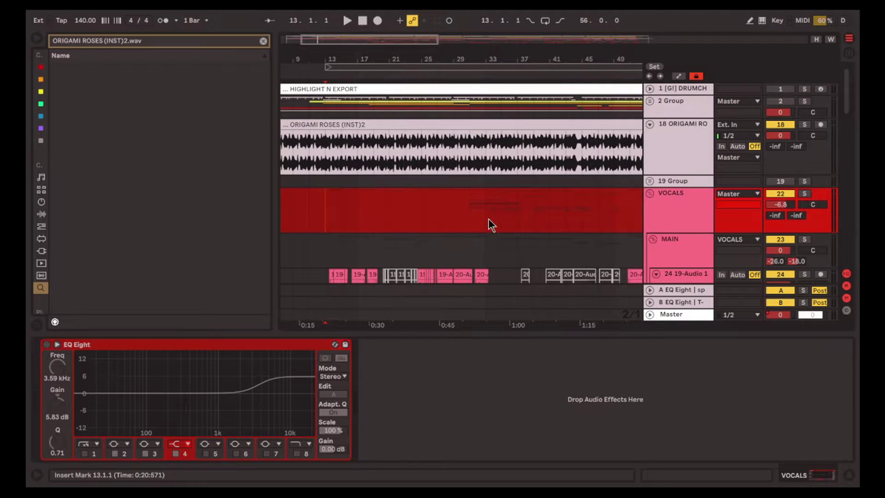
Look over the arrangement's track list and hide the device detail view
scroll(517, 184, "right", 3)
scroll(512, 174, "down", 4)
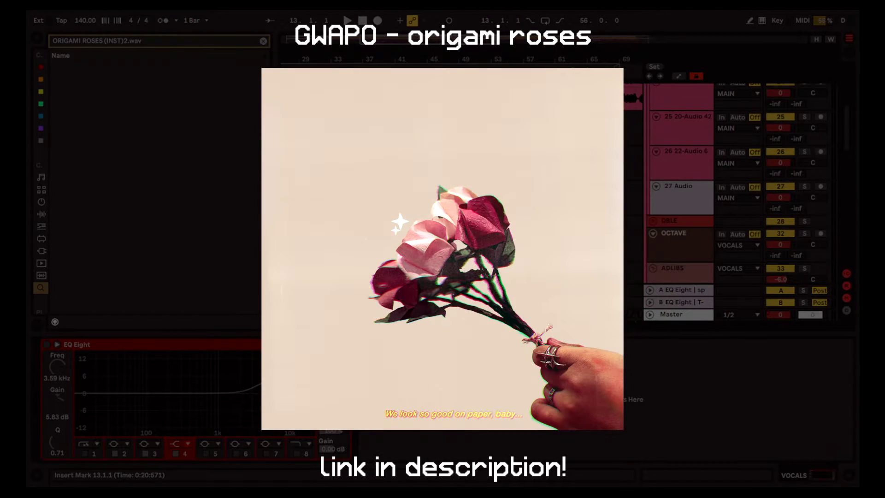
scroll(511, 174, "up", 3)
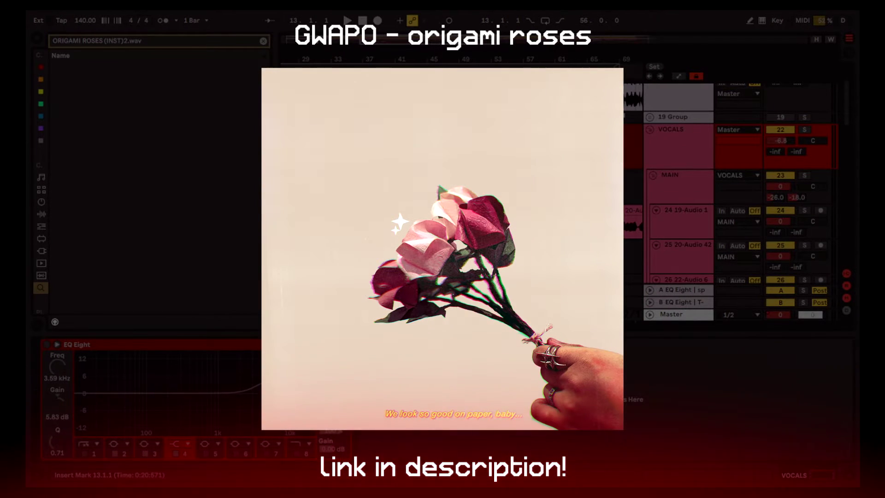
scroll(476, 201, "up", 4)
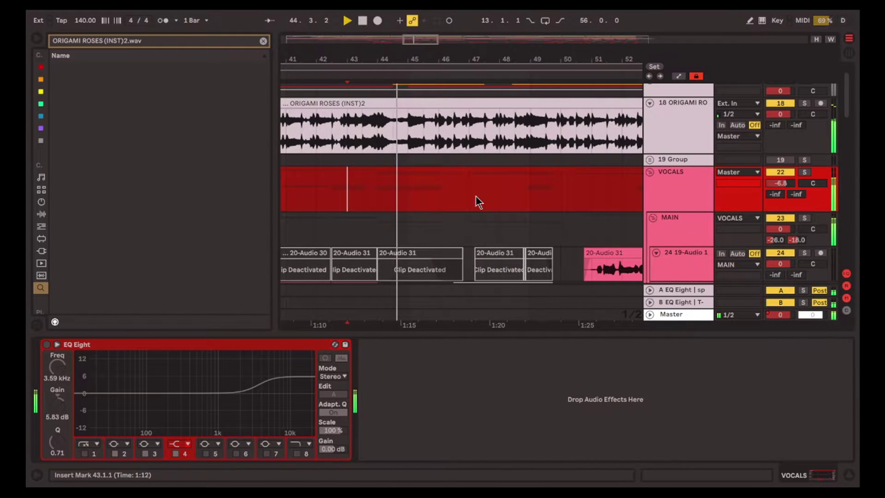
left_click(848, 474)
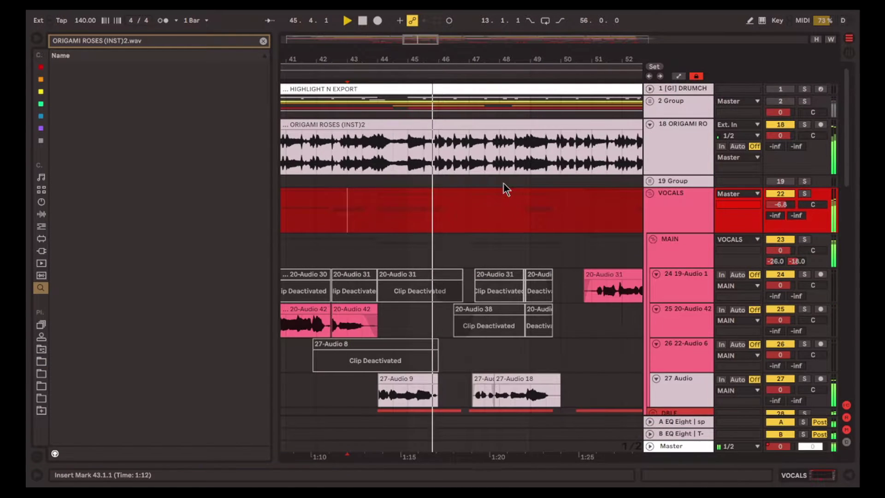
Review the vocal subtracks down to the backing parts and fold the ADLIBS group
scroll(503, 184, "down", 4)
scroll(502, 182, "down", 3)
scroll(502, 182, "down", 6)
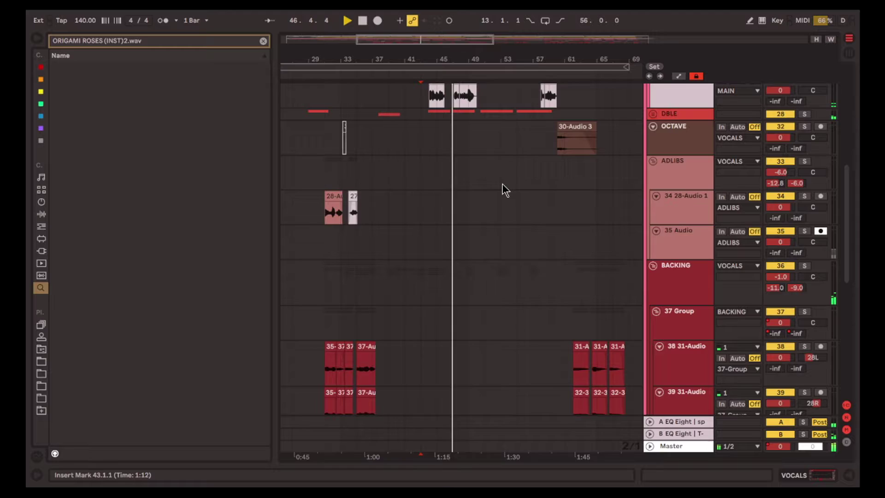
scroll(522, 211, "up", 4)
left_click(653, 268)
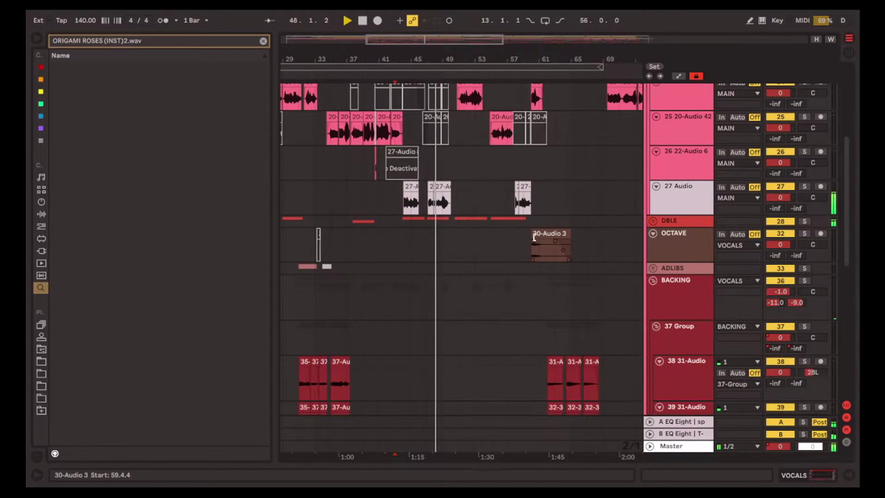
scroll(559, 283, "up", 4)
scroll(475, 221, "up", 2)
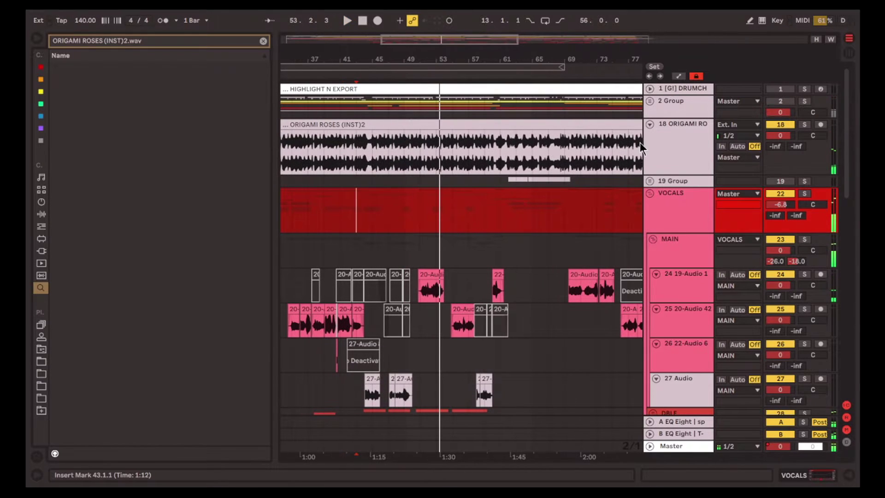
Unfold the 2 Group, look over its drum, synth and audio tracks, and fold it again
left_click(651, 103)
left_click(650, 101)
scroll(531, 159, "down", 10)
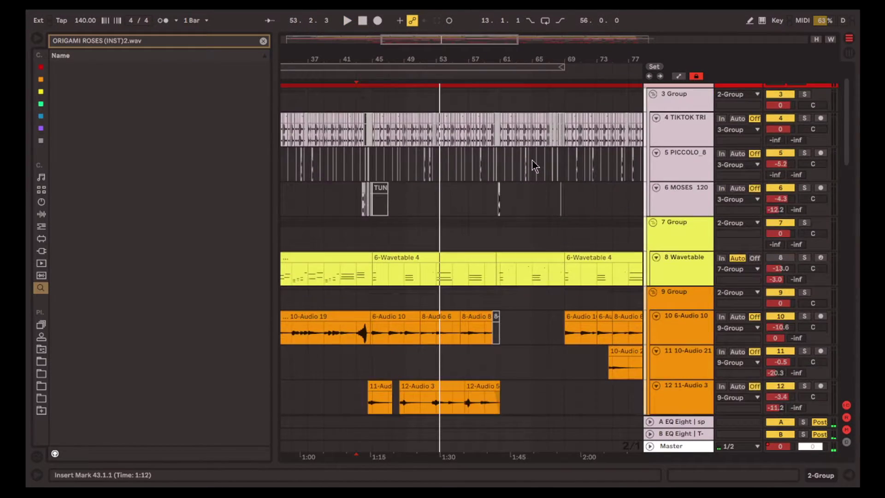
scroll(553, 198, "up", 10)
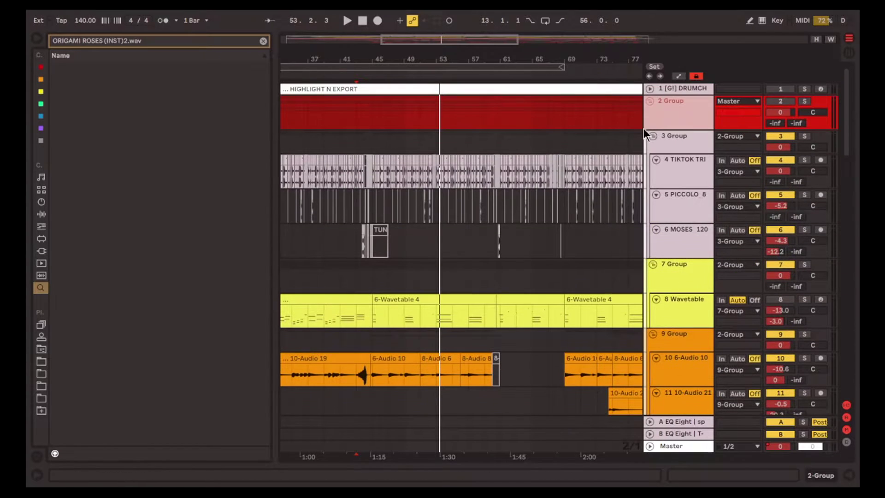
left_click(650, 101)
Point out the instrumental clip on the ORIGAMI ROSES track and select the VOCALS group track
left_click(674, 157)
left_click(537, 124)
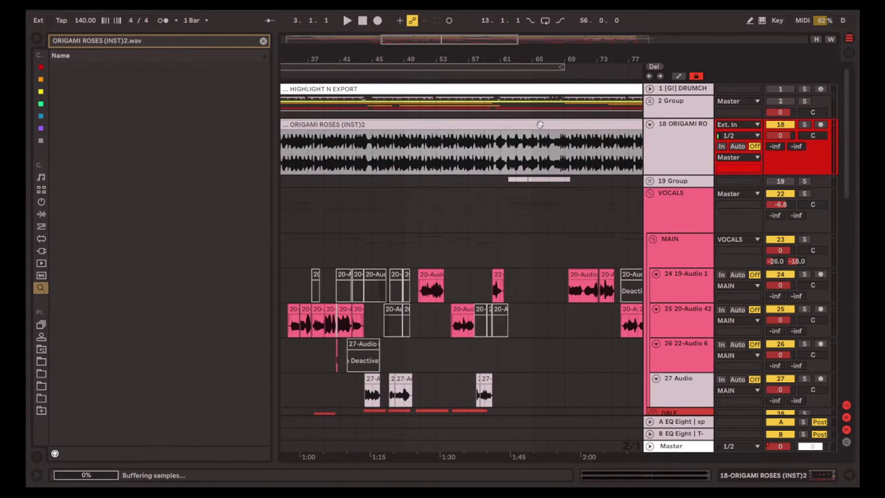
scroll(380, 162, "left", 3)
left_click_drag(313, 158, 586, 153)
scroll(622, 194, "right", 2)
left_click(674, 210)
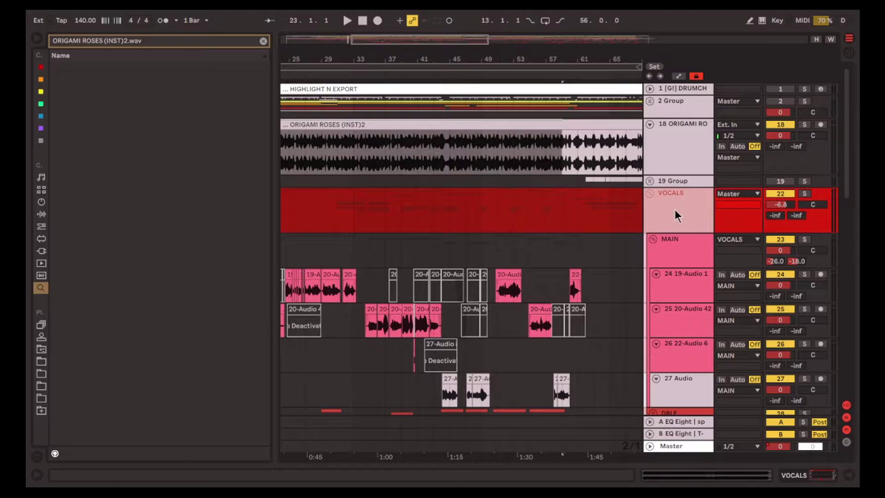
Examine the clips on the vocal subtracks, from the MAIN takes down to the backing groups
scroll(548, 180, "down", 2)
scroll(549, 178, "down", 5)
left_click_drag(609, 221, 350, 118)
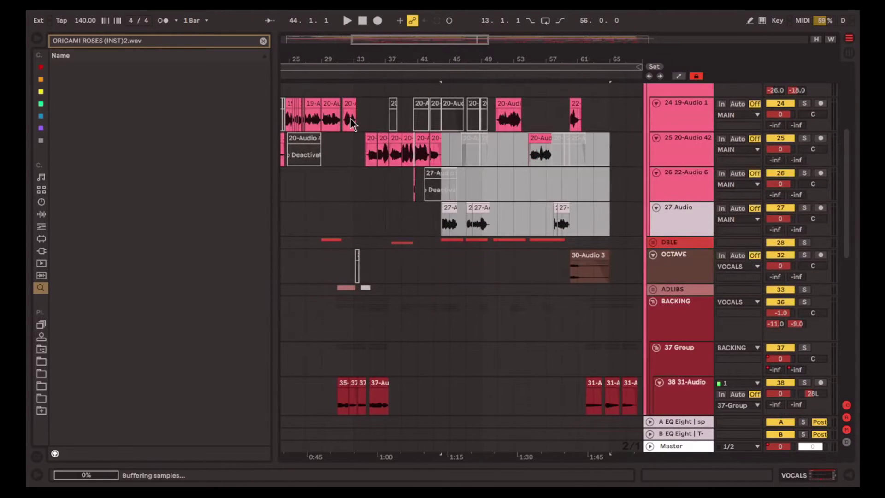
scroll(455, 211, "down", 5)
scroll(454, 211, "down", 4)
scroll(470, 285, "down", 3)
left_click(389, 282)
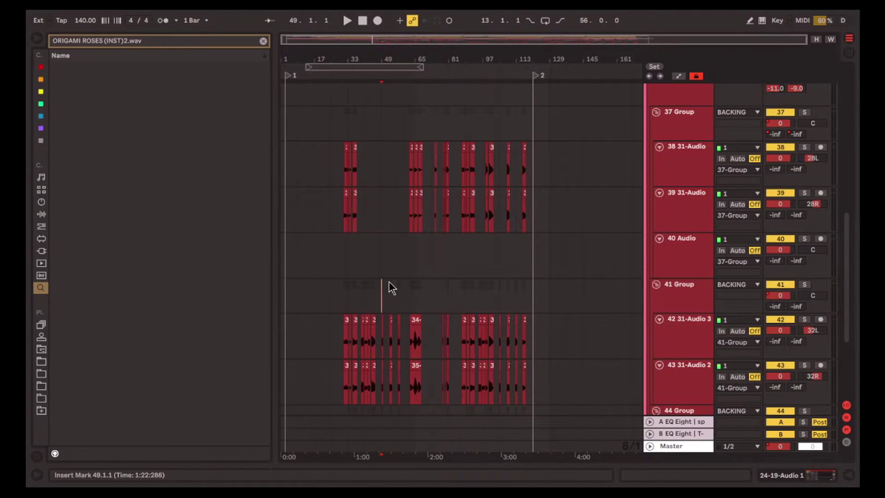
Highlight bars 34 to 41 on the VOCALS group track
scroll(364, 255, "up", 10)
key("plus")
key("plus")
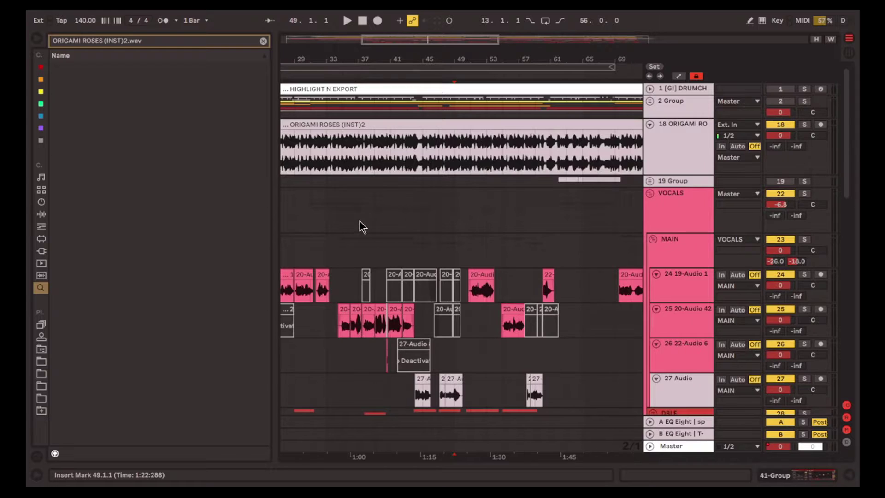
left_click(359, 221)
scroll(360, 224, "down", 2)
scroll(357, 219, "down", 1)
scroll(350, 214, "up", 4)
scroll(349, 213, "left", 2)
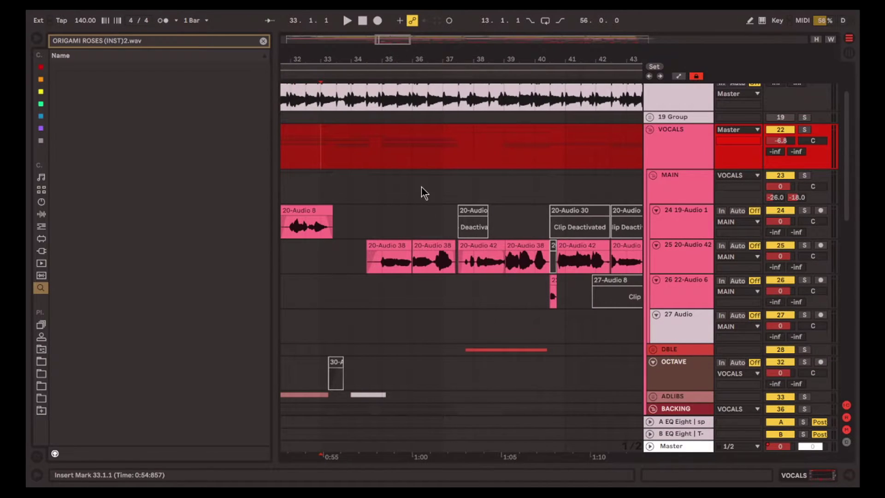
left_click_drag(351, 157, 563, 152)
key("minus")
key("minus")
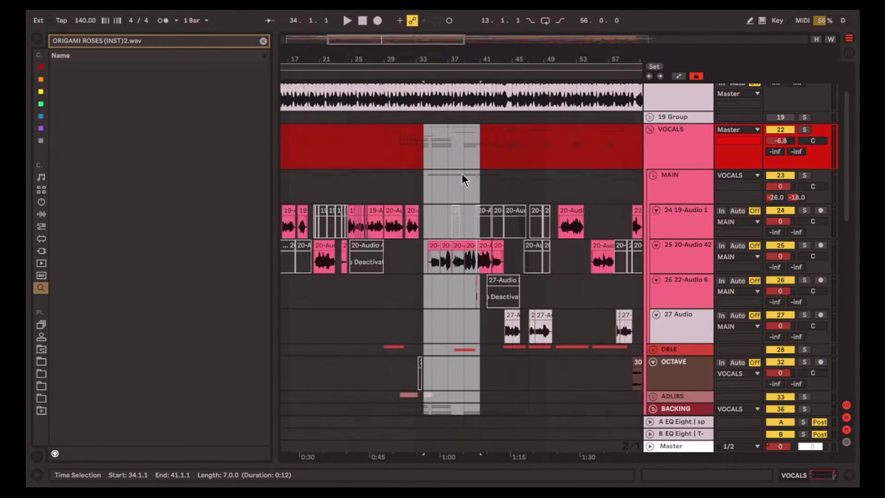
Highlight bars 59 to 71, followed by bars 71 to 85, on the VOCALS group track
scroll(466, 176, "up", 3)
scroll(493, 177, "right", 3)
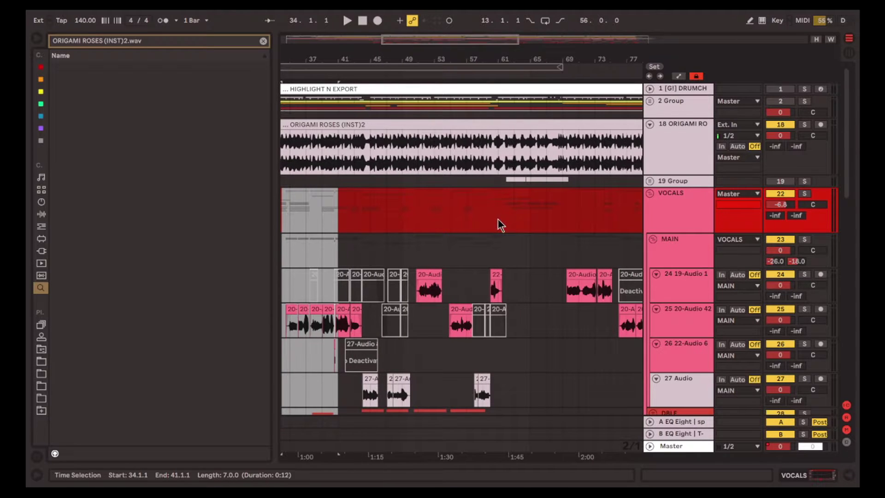
left_click_drag(484, 212, 578, 214)
scroll(470, 213, "right", 10)
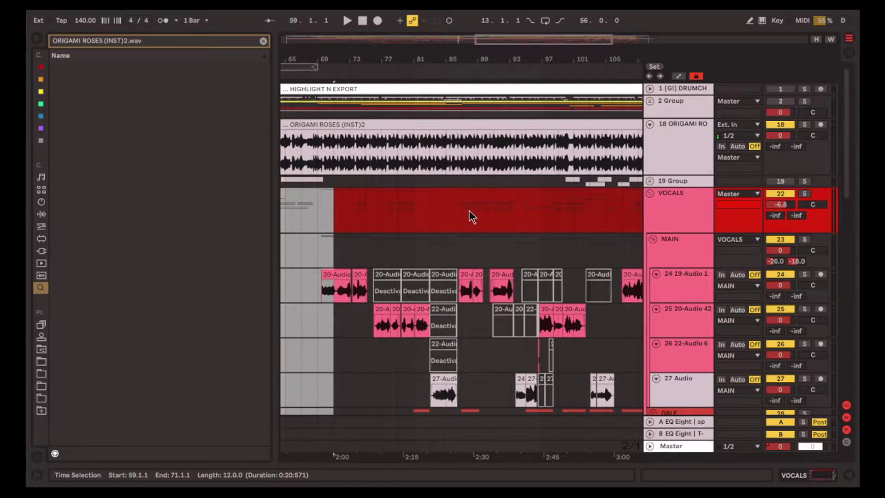
left_click_drag(381, 215, 502, 216)
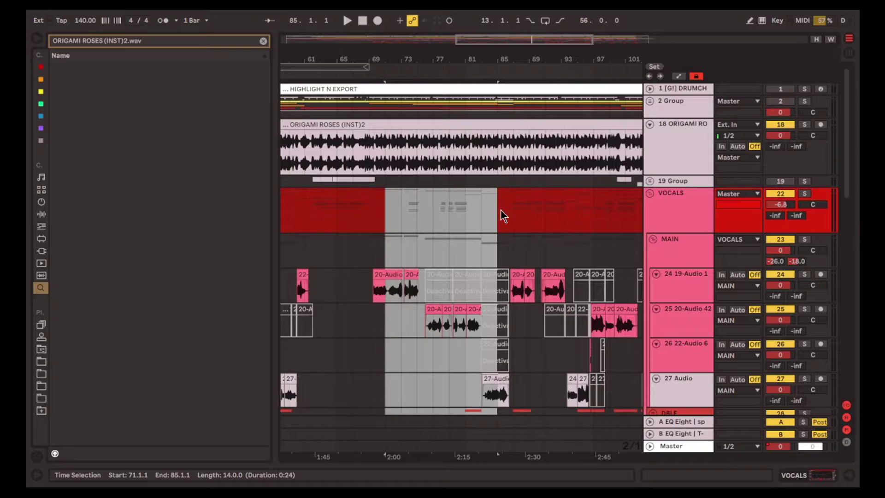
Insert a new MIDI track between the 19 Group and the VOCALS group
left_click(521, 222)
key("w")
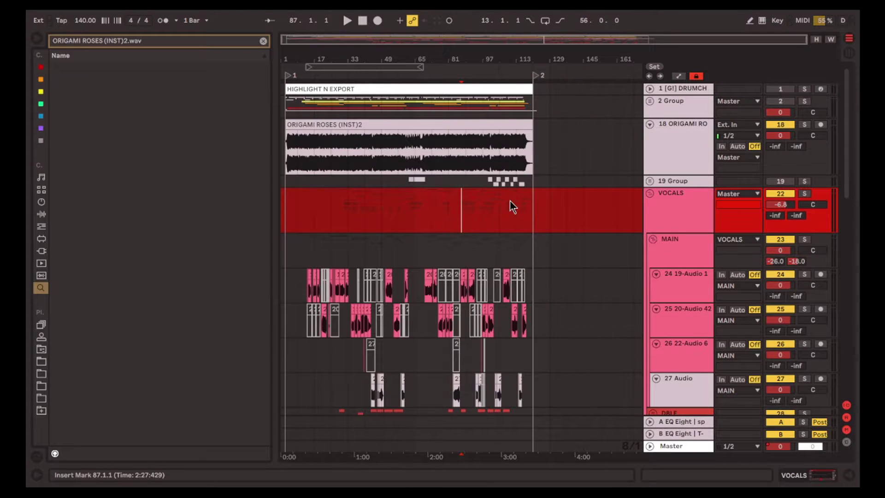
left_click(409, 223)
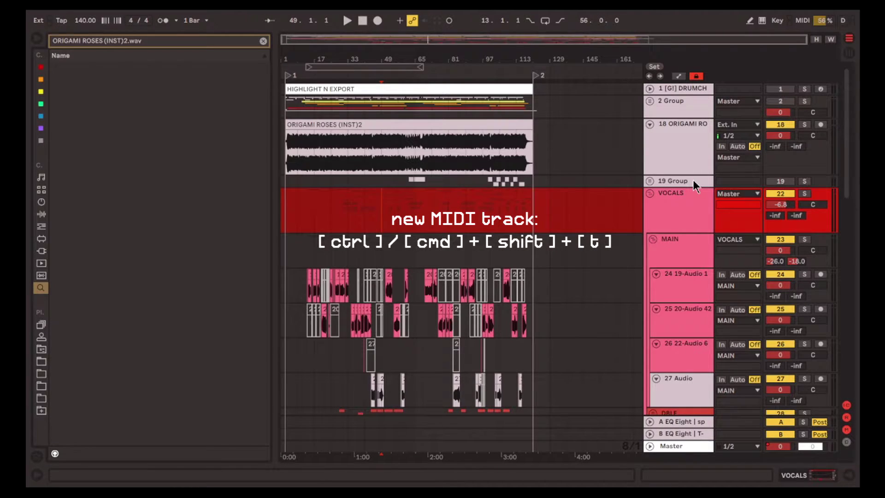
key("ctrl+shift+t")
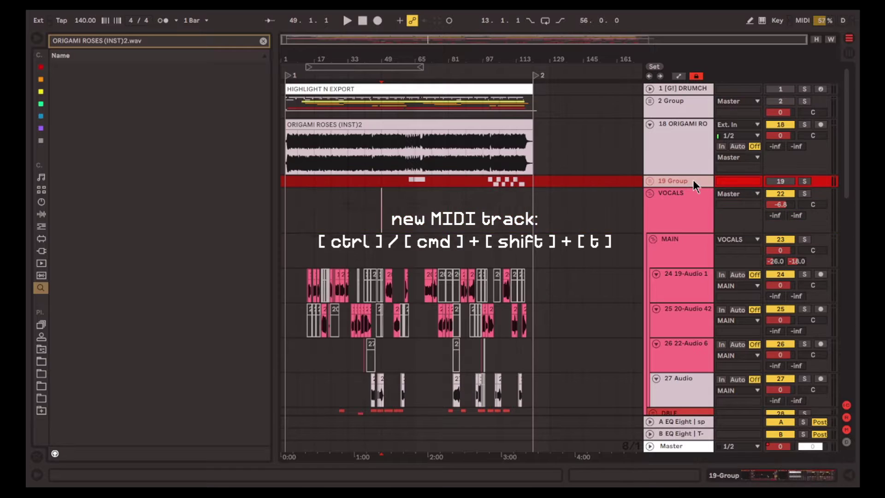
Create an empty MIDI clip spanning bars 33 to 49 on the new MIDI track and close its clip view
left_click_drag(351, 218, 485, 215)
scroll(479, 240, "down", 3)
scroll(479, 241, "up", 5)
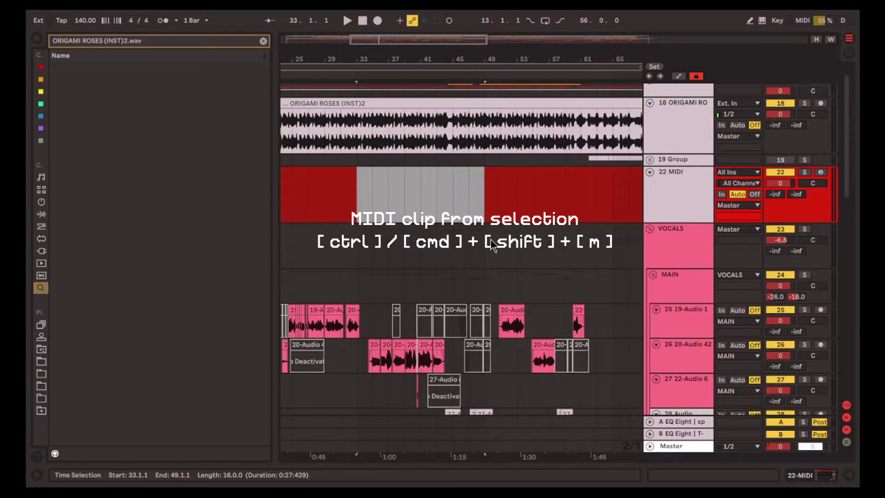
key("ctrl+shift+m")
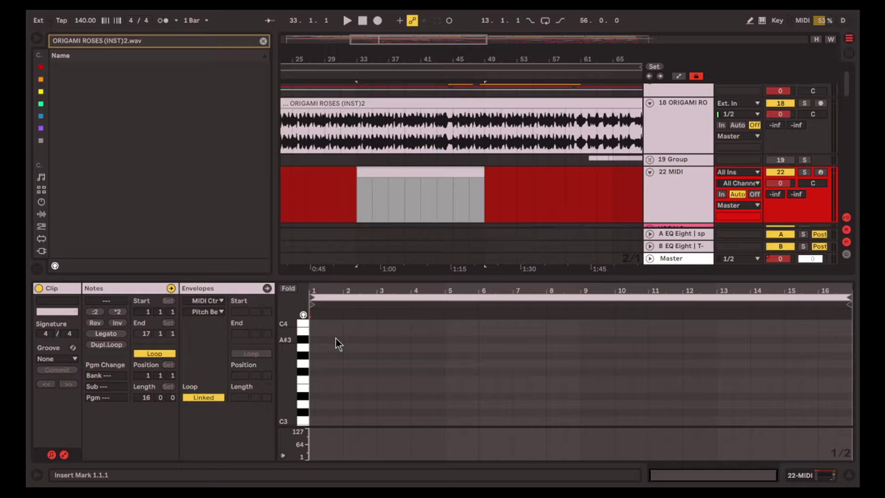
left_click_drag(336, 338, 655, 417)
left_click(682, 417)
left_click(849, 476)
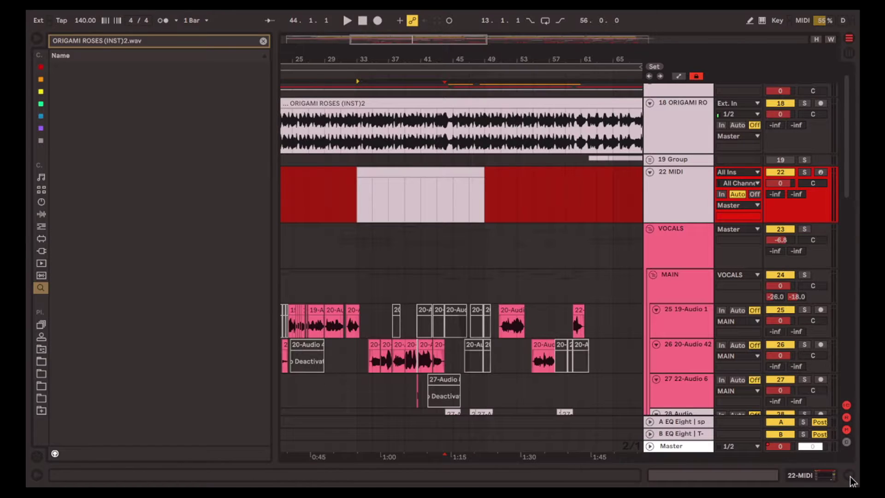
Rename the new MIDI clip as "retake main vocal"
left_click(507, 249)
left_click(417, 174)
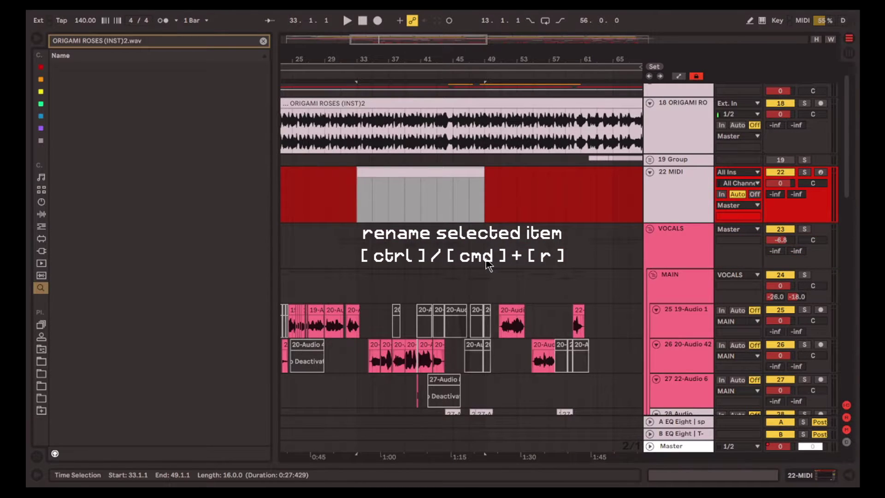
scroll(471, 234, "up", 1)
key("ctrl+r")
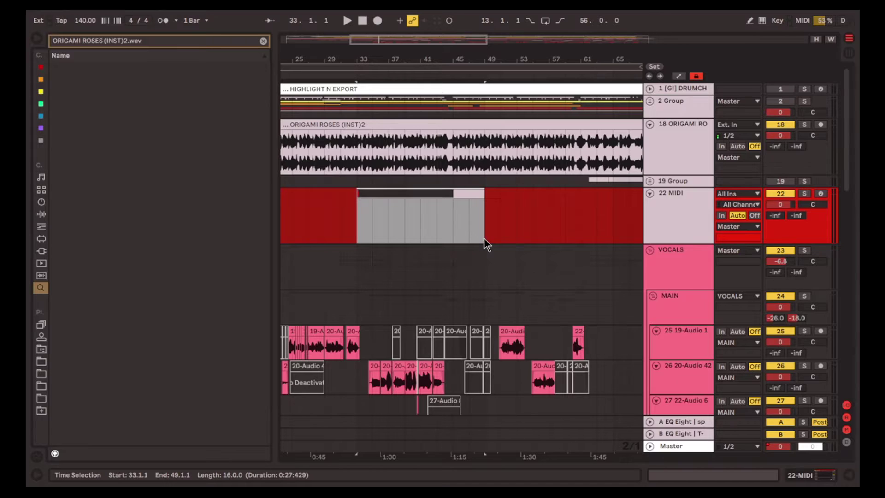
type("retake main vocal")
key("Return")
Copy the first two bars of the "retake main vocal" clip and paste them at bars 19 and 27 and once further along the track
left_click(371, 225)
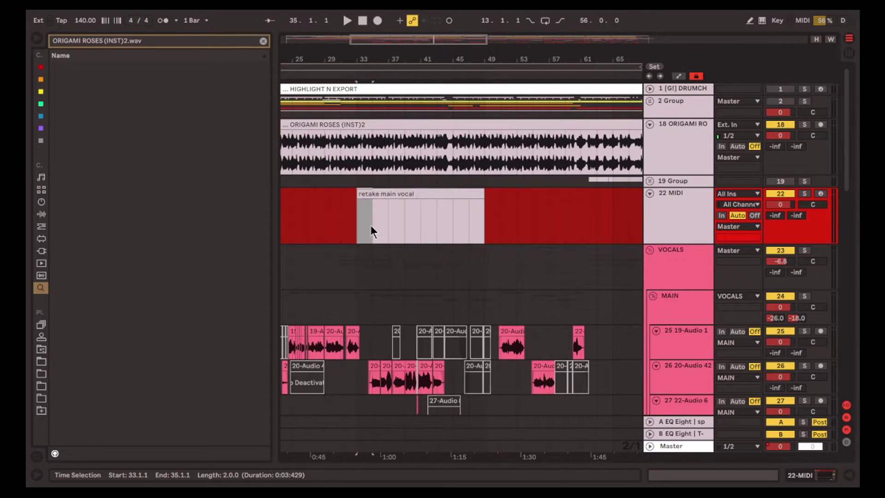
key("ctrl+c")
scroll(424, 239, "left", 5)
left_click(385, 215)
key("ctrl+v")
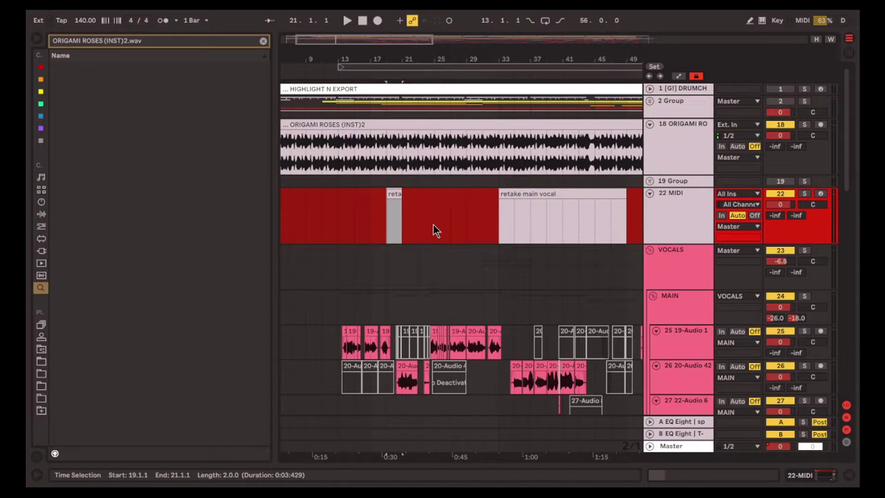
left_click(451, 226)
key("ctrl+v")
scroll(470, 226, "right", 10)
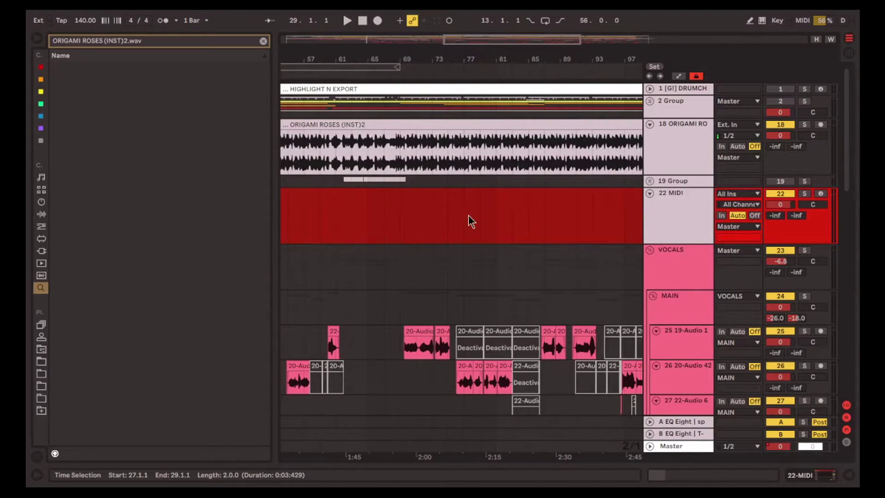
left_click(434, 216)
key("ctrl+v")
Color the long "retake main vocal" clip bright green and the short copy at bar 19 blue
scroll(465, 220, "left", 12)
left_click(464, 221)
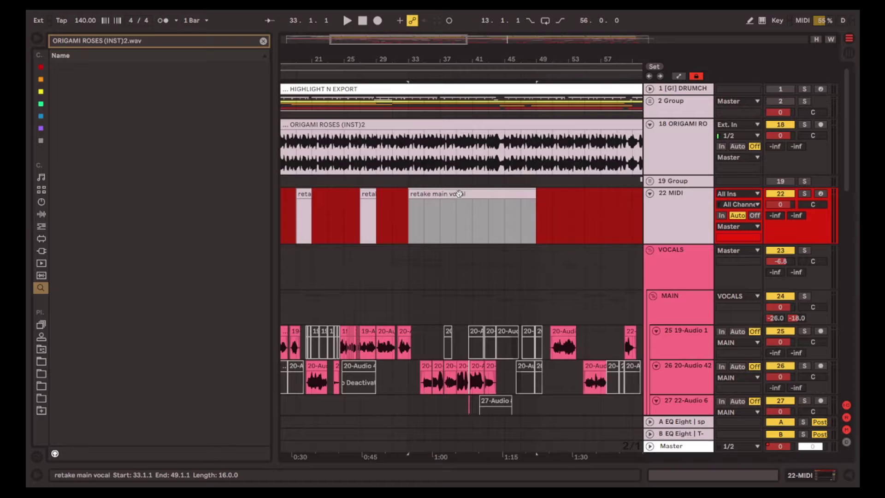
right_click(464, 221)
left_click(524, 406)
right_click(303, 214)
left_click(411, 404)
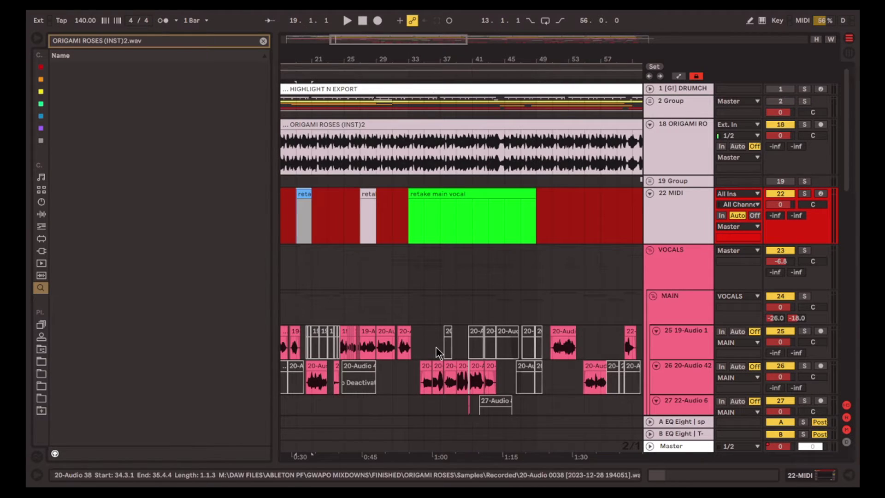
Insert a second MIDI track directly below the MIDI track that holds the "retake main vocal" note clips
scroll(444, 227, "left", 3)
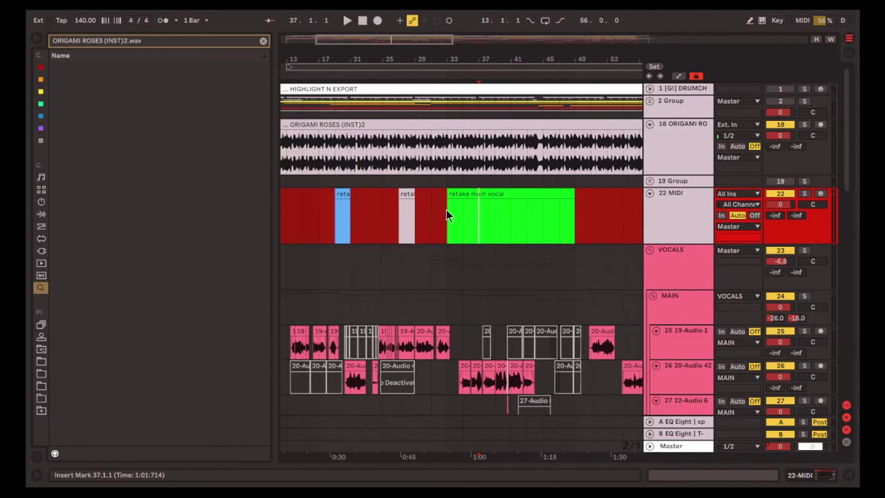
key("plus")
key("plus")
left_click(357, 240)
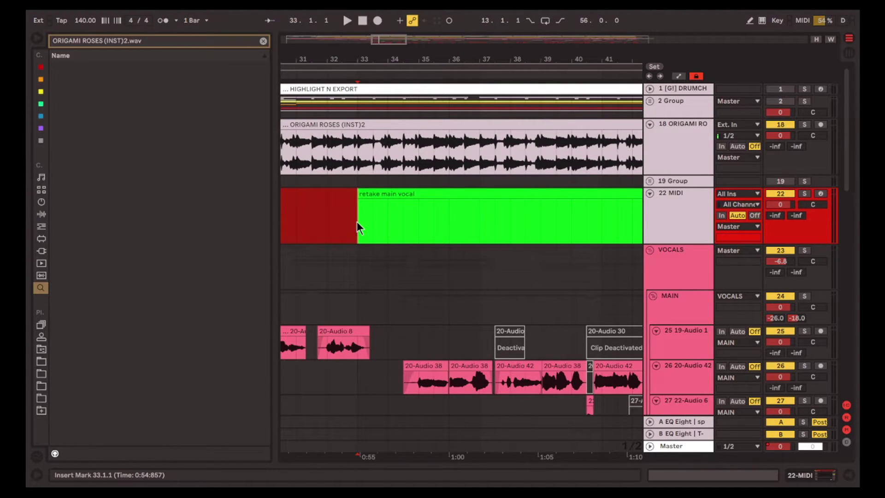
left_click_drag(357, 222, 416, 213)
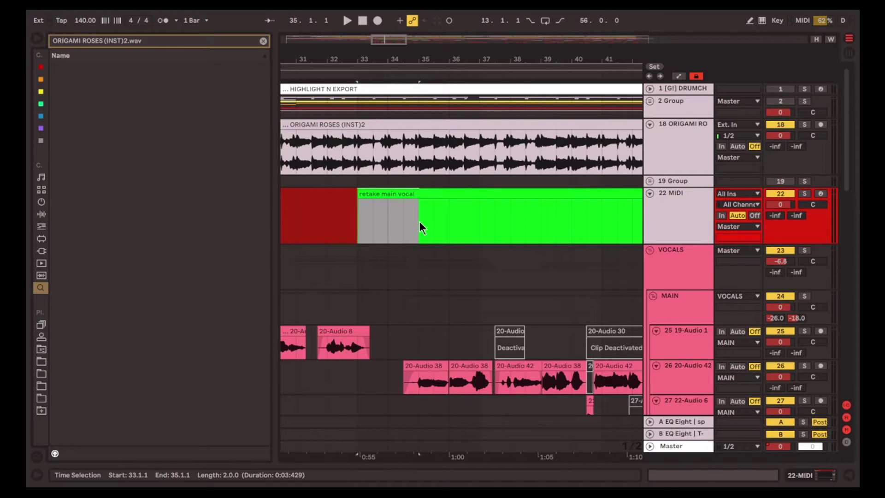
left_click(434, 223)
key("ctrl+shift+t")
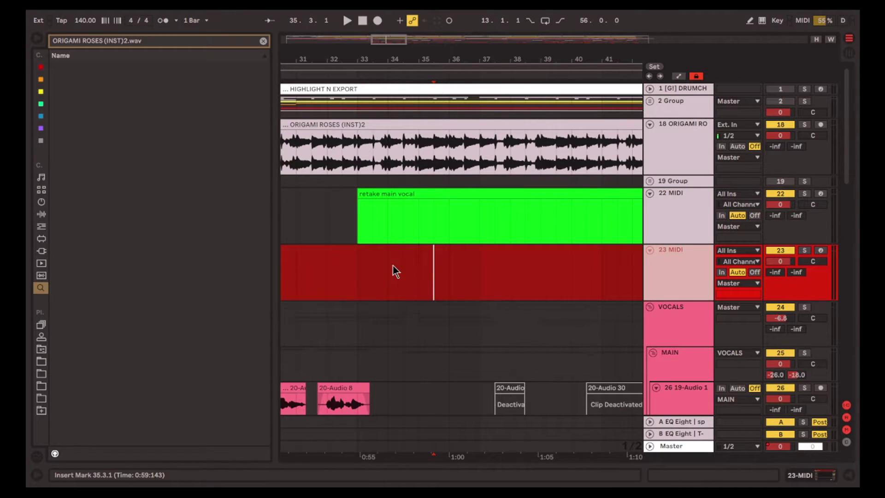
Copy the green "retake main vocal" clip to the new MIDI track, split it at bar 35 and delete the part after the split
left_click_drag(400, 196, 405, 266)
left_click(417, 262)
key("ctrl+e")
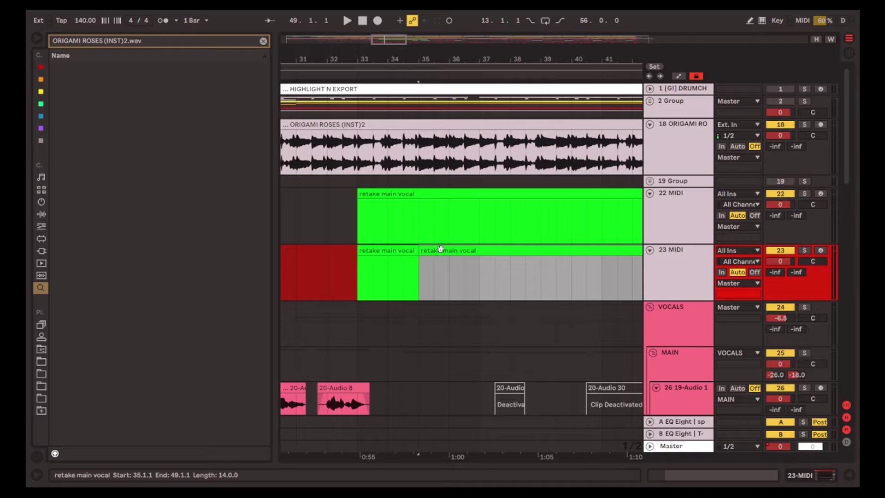
key("Delete")
Rename the two-bar clip on the new MIDI track as "retake backing vocal" and color it magenta
left_click(401, 251)
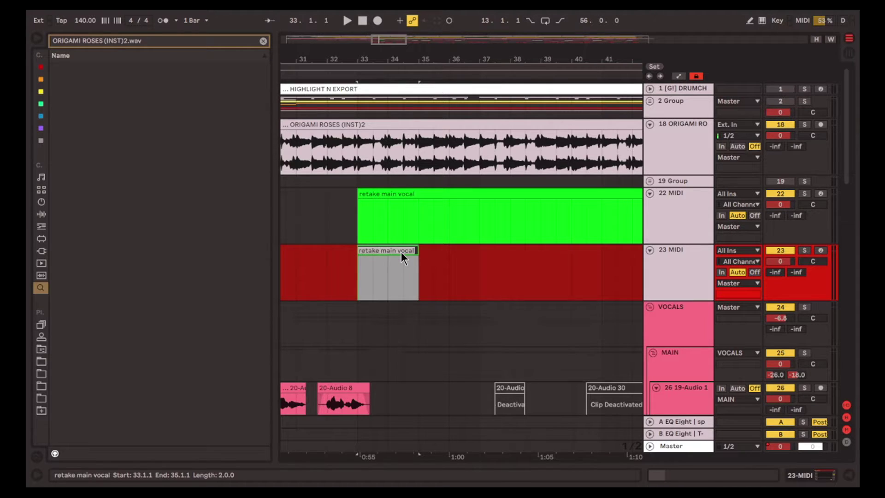
type("retake ba")
type("cking vocal")
key("Return")
right_click(400, 251)
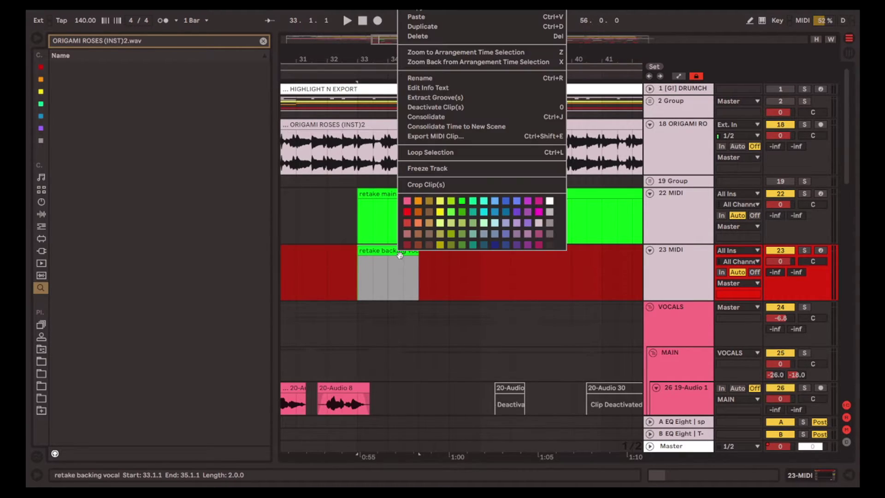
left_click(538, 201)
left_click(495, 285)
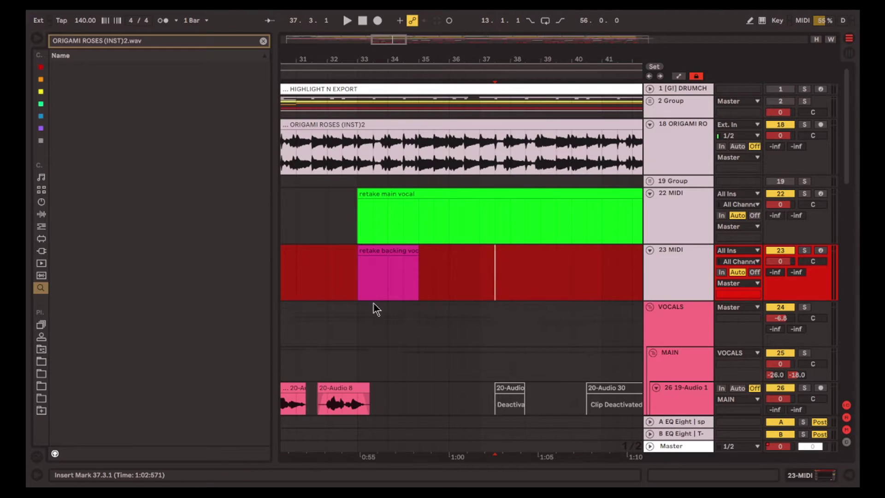
Copy the "retake backing vocal" clip and paste it at bars 41 and 47 on the same track
left_click(361, 282)
key("minus")
key("minus")
key("minus")
left_click(406, 250)
key("super+c")
left_click(463, 272)
key("super+v")
left_click(512, 272)
key("super+v")
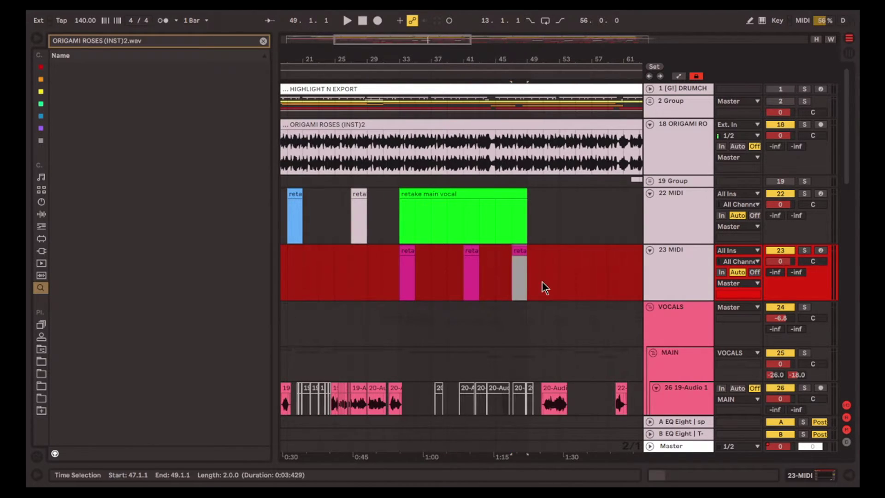
Group the two MIDI note tracks and name the group "NOTES"
scroll(542, 281, "right", 3)
scroll(517, 280, "left", 4)
left_click(673, 216)
left_click(688, 277, "shift")
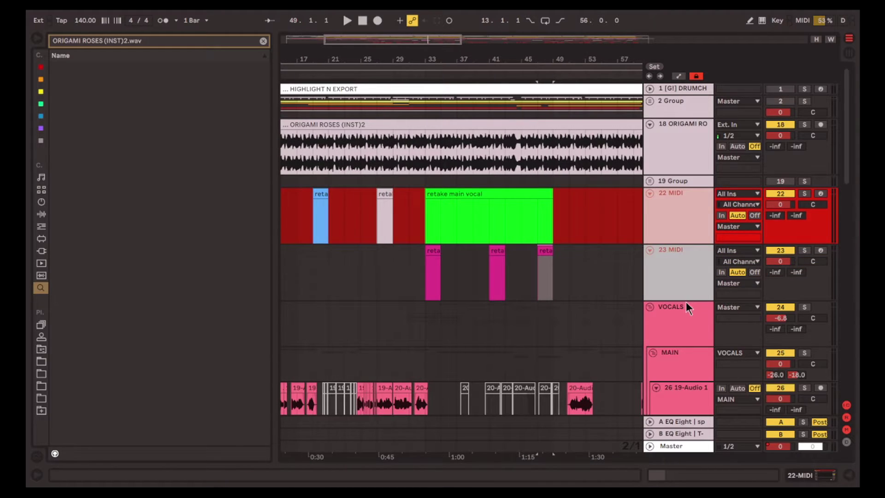
key("ctrl+g")
key("ctrl+r")
type("NOTE")
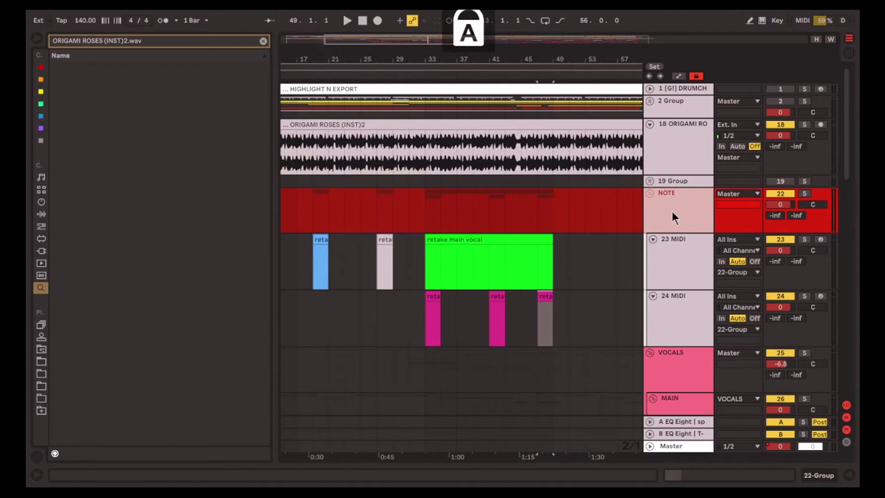
type("S")
key("Return")
Collapse both MIDI tracks inside the NOTES group to thin rows
scroll(544, 246, "right", 8)
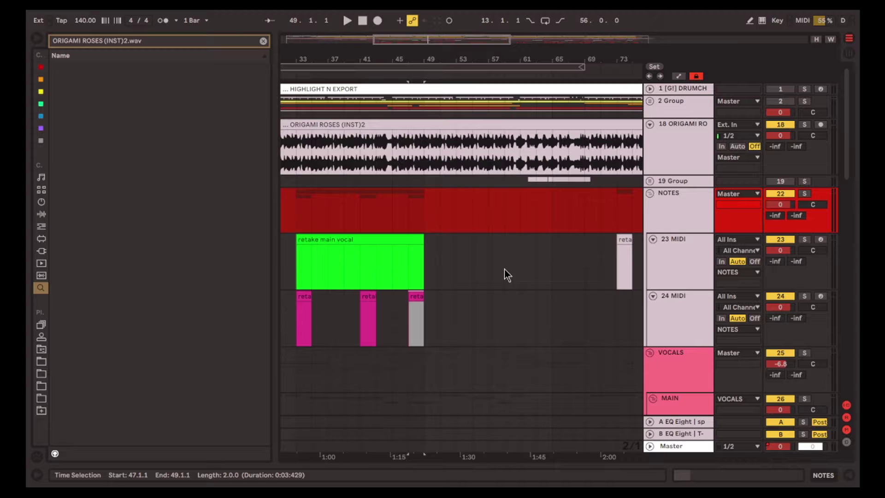
scroll(504, 269, "down", 5)
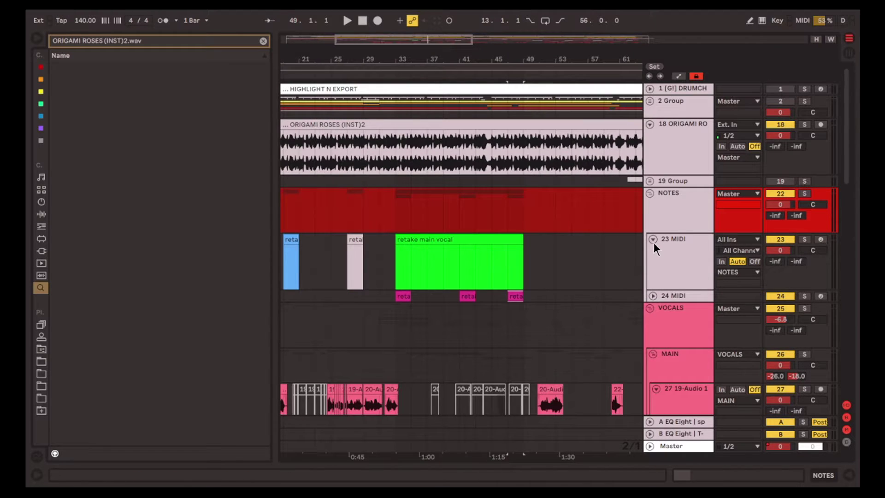
left_click(653, 239)
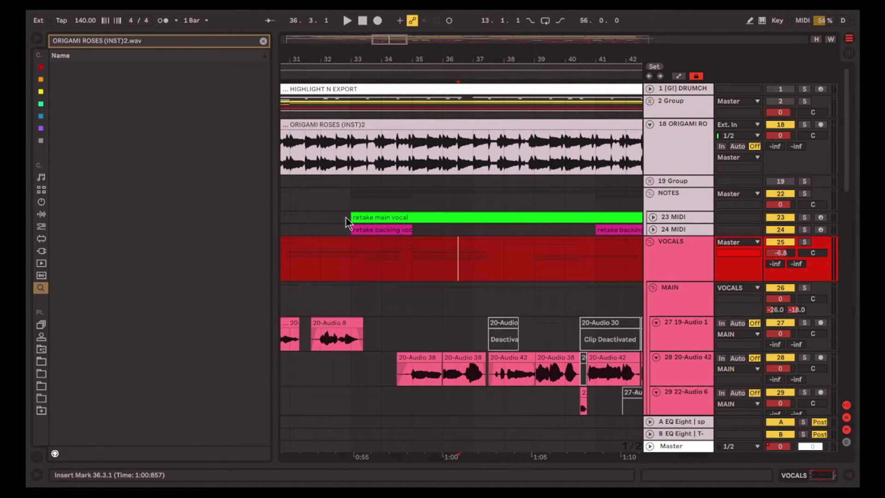
left_click_drag(345, 217, 395, 217)
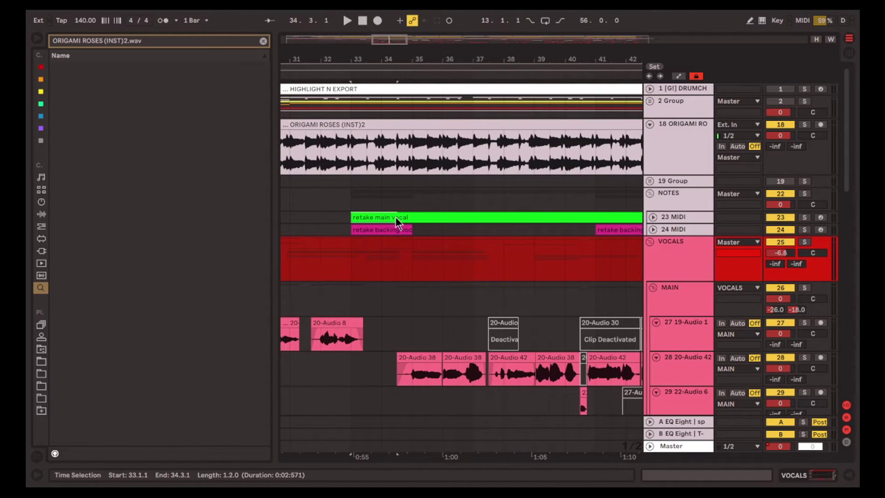
left_click_drag(322, 215, 348, 218)
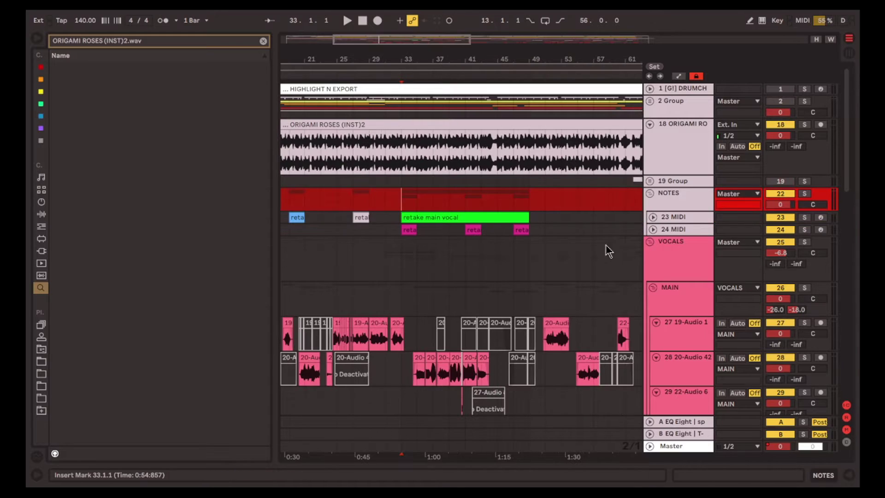
Fold the NOTES group so its colored note clips share a single compact row
left_click(650, 194)
left_click(523, 194)
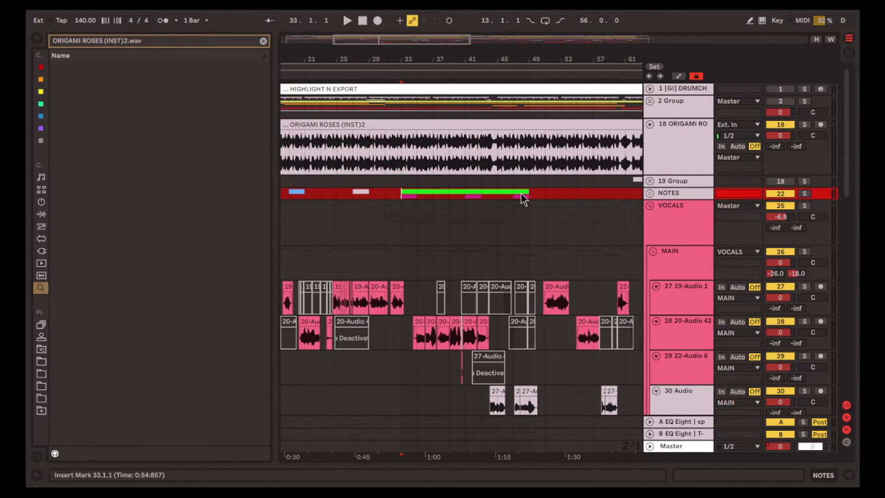
scroll(414, 197, "right", 1)
left_click_drag(401, 195, 452, 195)
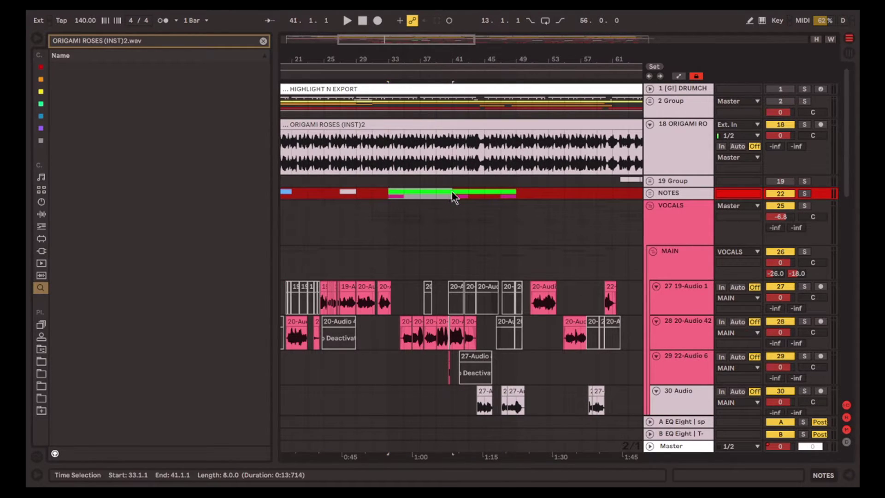
left_click(349, 191)
scroll(343, 194, "left", 3)
left_click(334, 196)
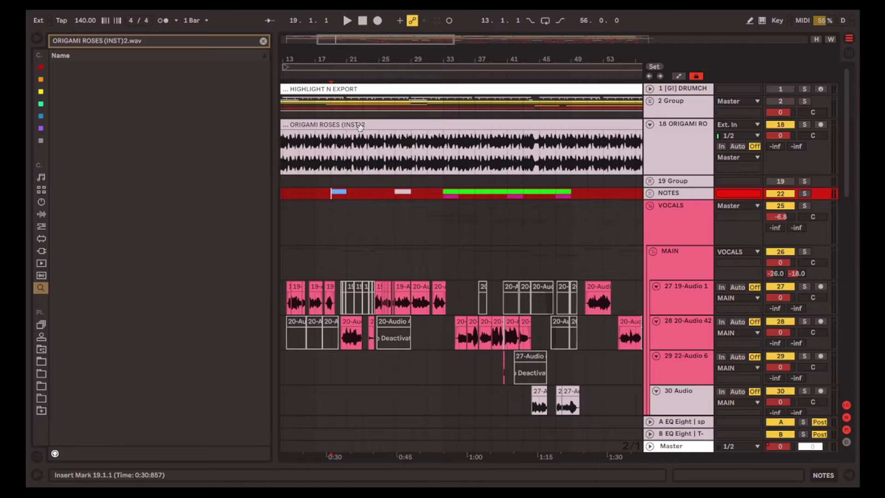
Unfold the first track holding the HIGHLIGHT N EXPORT clip and fit the whole arrangement in view
left_click(636, 103)
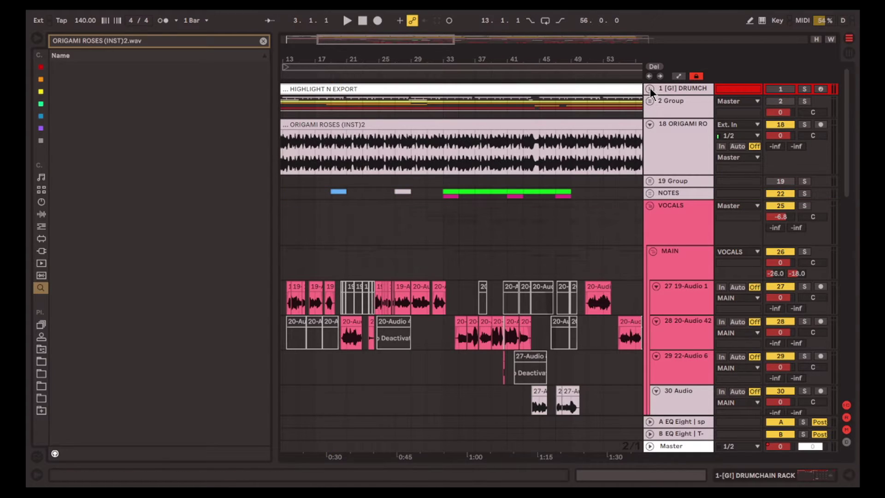
left_click(650, 88)
left_click(424, 118)
key("w")
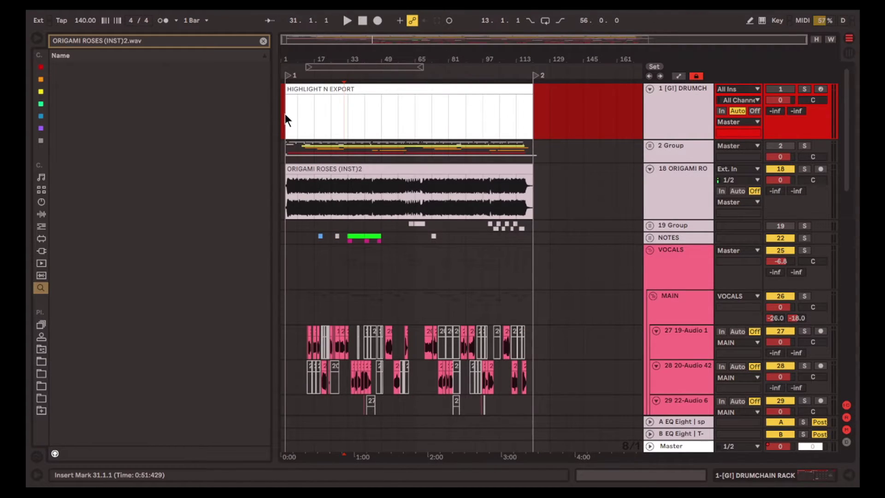
Export the HIGHLIGHT N EXPORT clip's range, bars 3 to 121, from the Master as a 16-bit WAV at 44100 Hz
left_click_drag(287, 115, 532, 114)
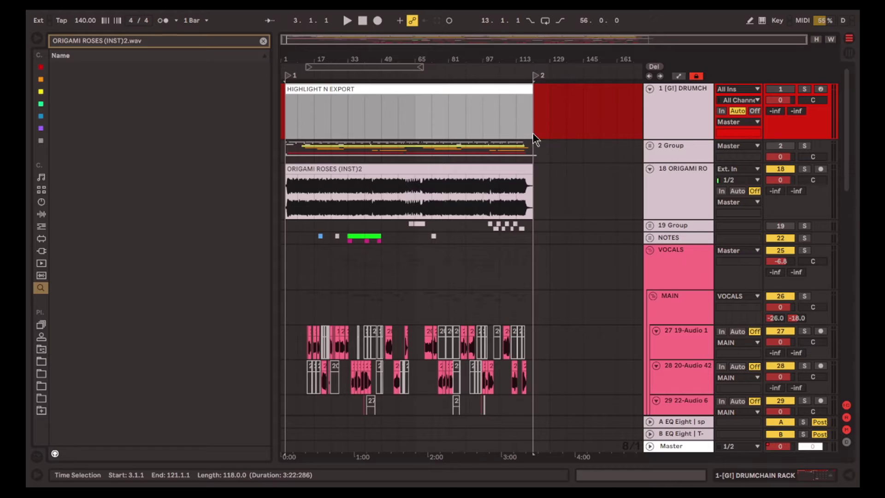
left_click(554, 127)
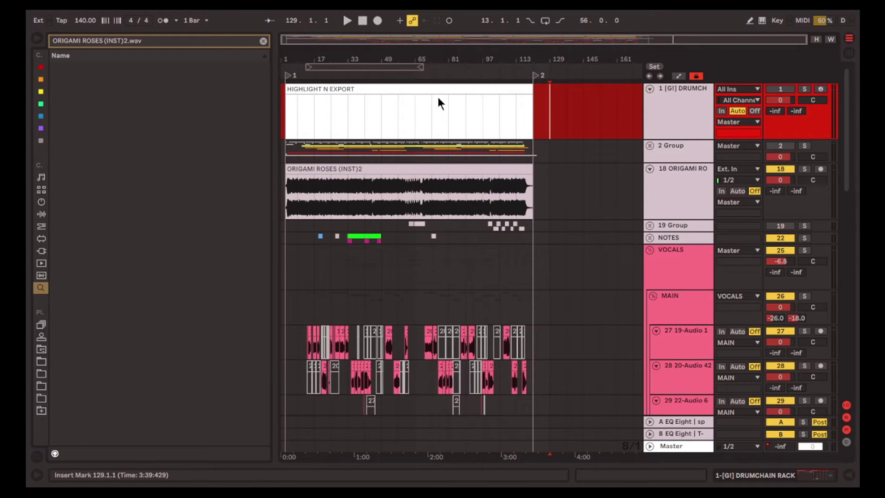
left_click(460, 123)
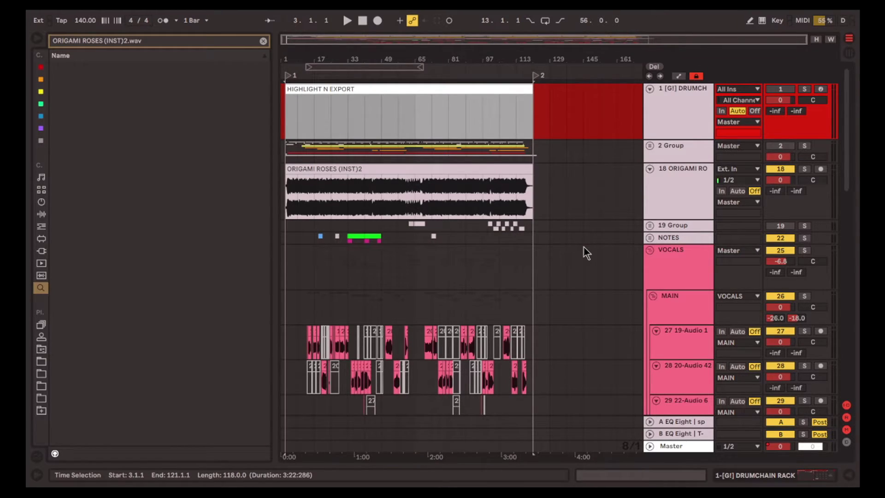
key("ctrl+shift+r")
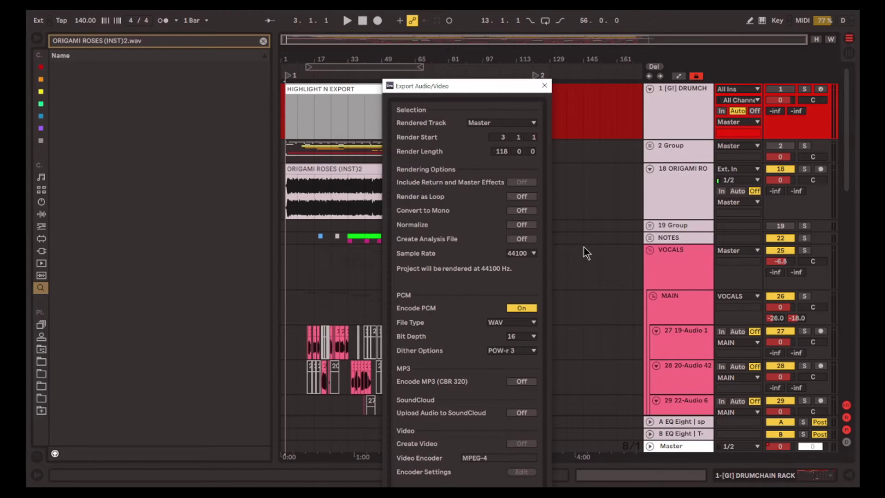
left_click_drag(471, 87, 466, 47)
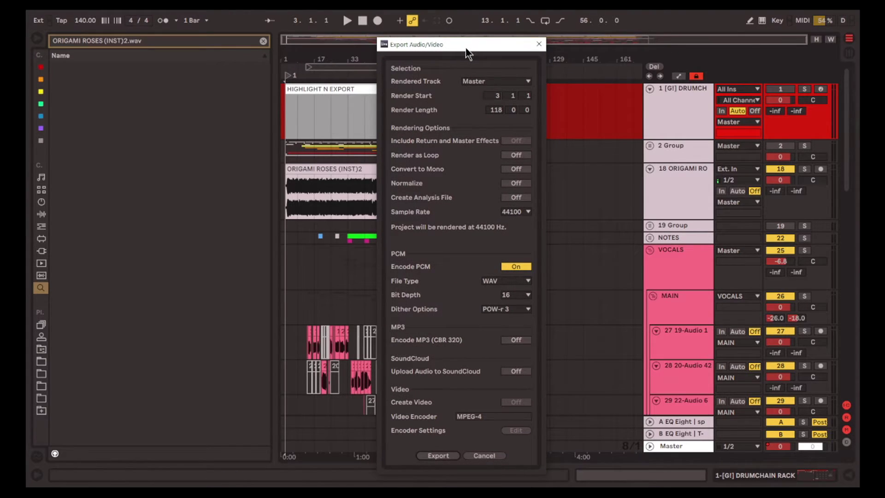
left_click(438, 455)
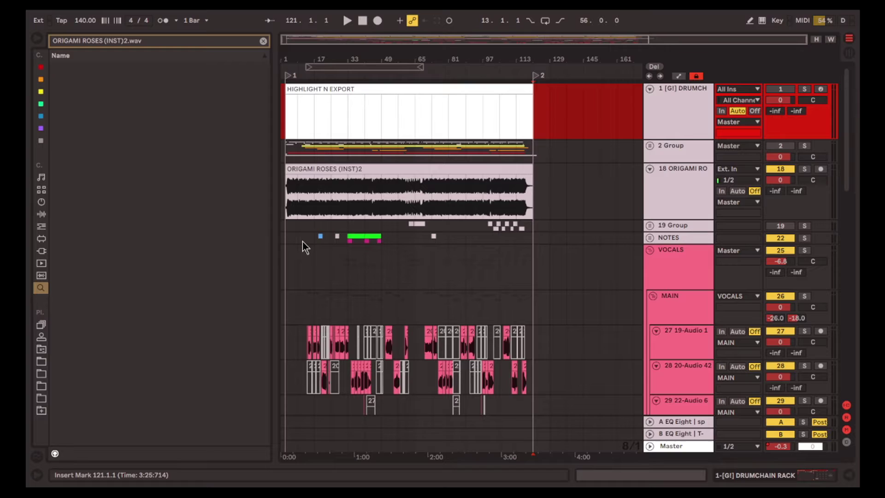
Write "REDO EQ OF INSTRUMENTAL" in the Notepad device on the ORIGAMI ROSES instrumental track
double_click(656, 203)
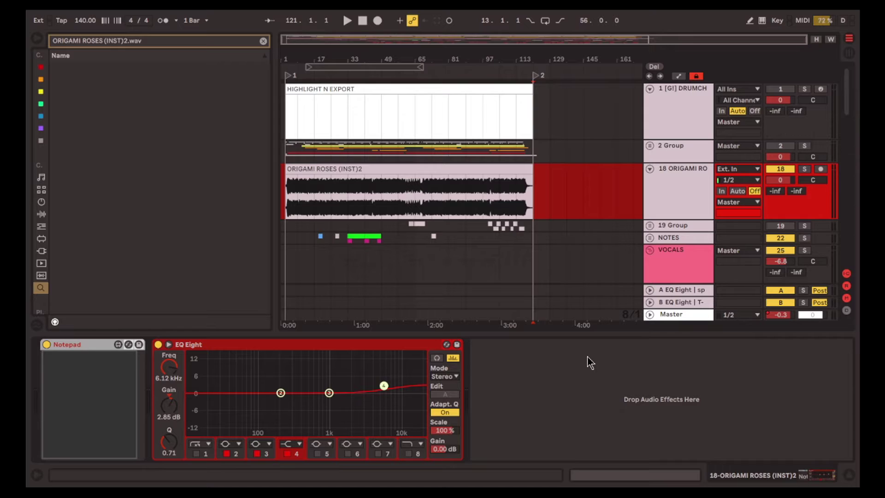
left_click(119, 384)
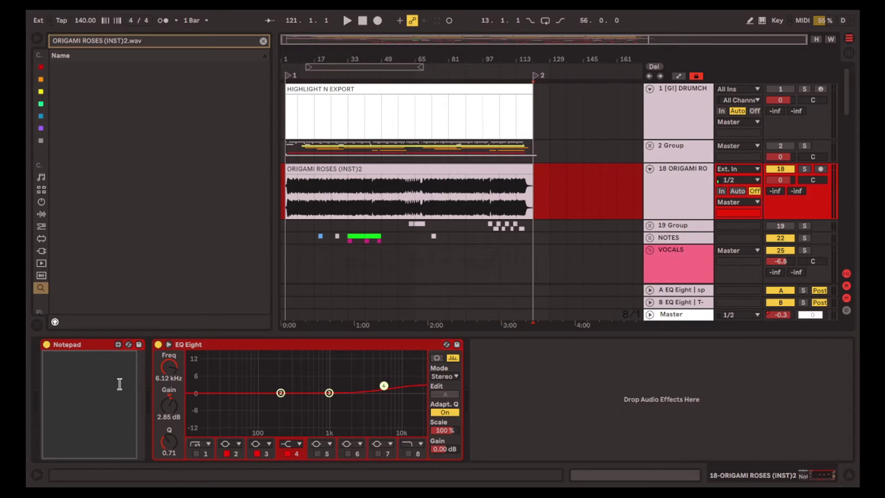
type("REDO EQ OF INSTRUMENTAL")
Copy the filled-in Notepad device onto the NOTES group track
left_click(98, 347)
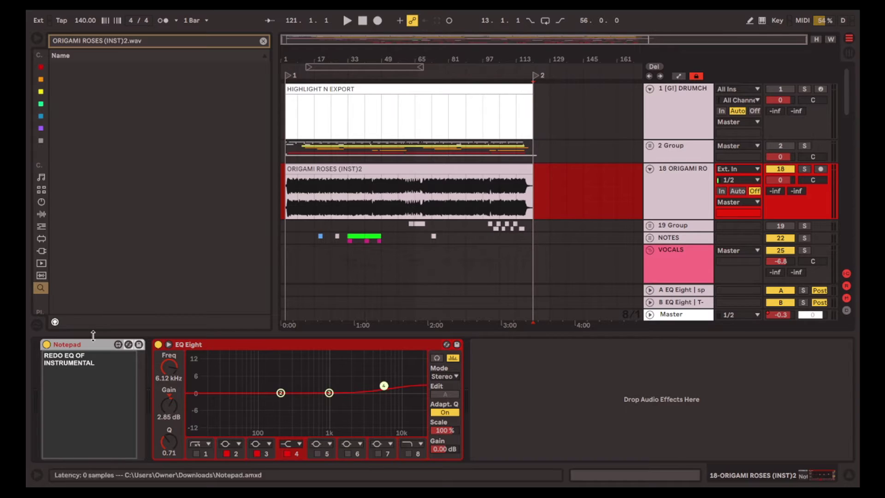
scroll(668, 178, "down", 3)
left_click(668, 175)
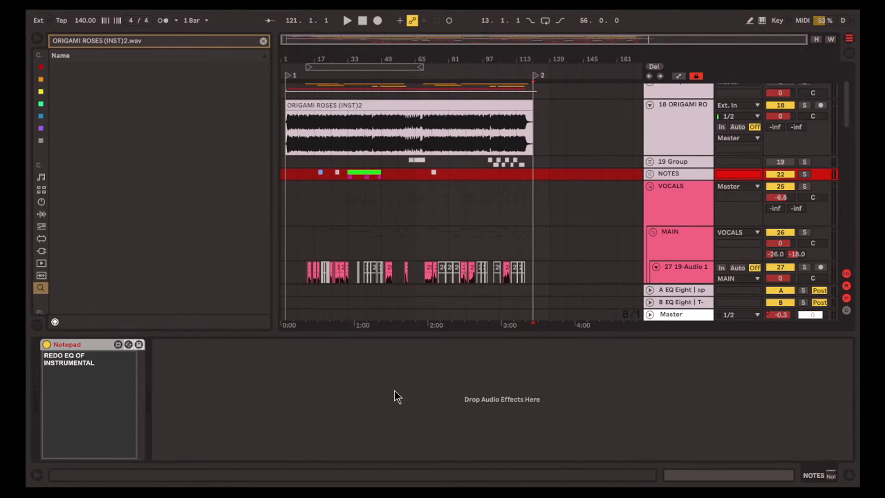
Paste the Notepad device at the end of the Master track's effect chain, after Utility
scroll(681, 311, "up", 1)
left_click(681, 313)
left_click(767, 477)
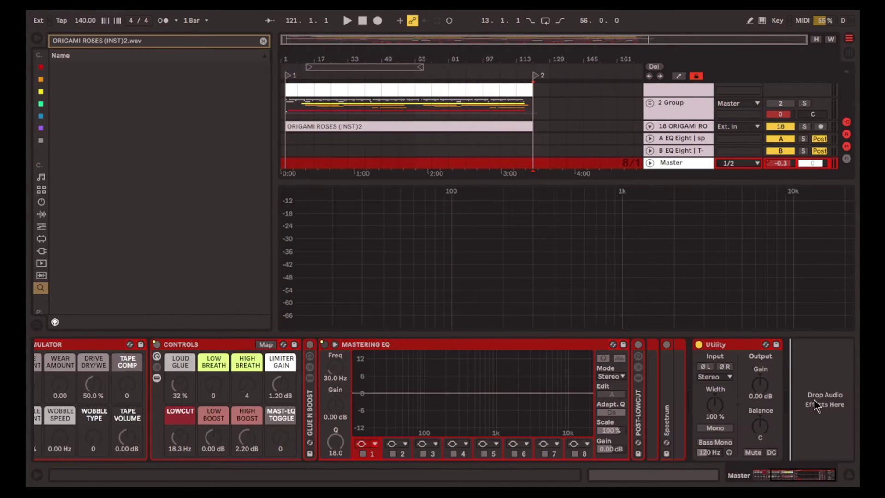
key("ctrl+v")
left_click(798, 477)
left_click(762, 415)
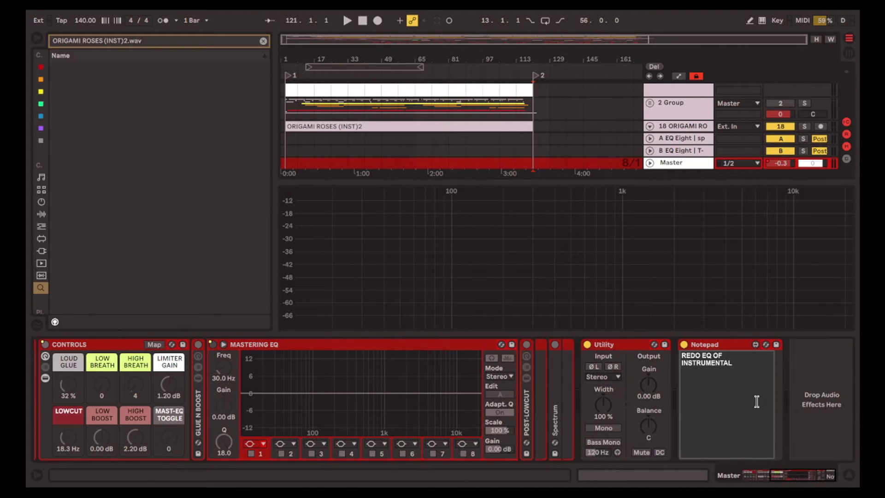
left_click(739, 349)
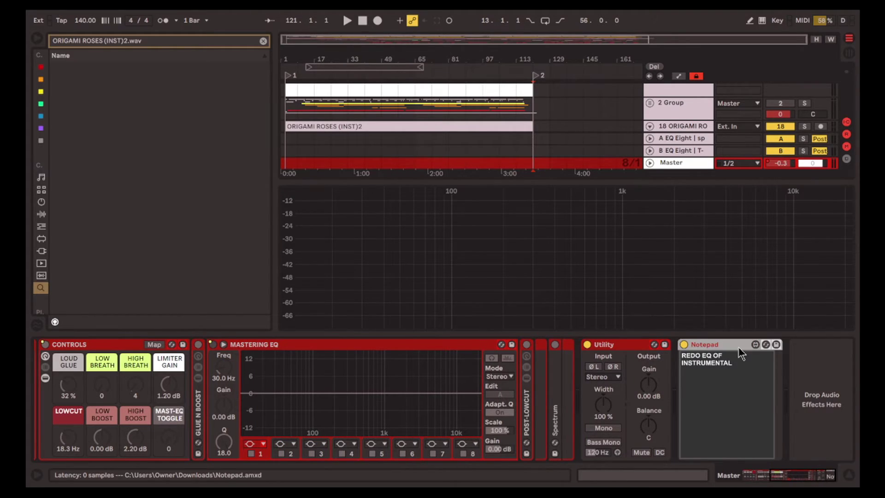